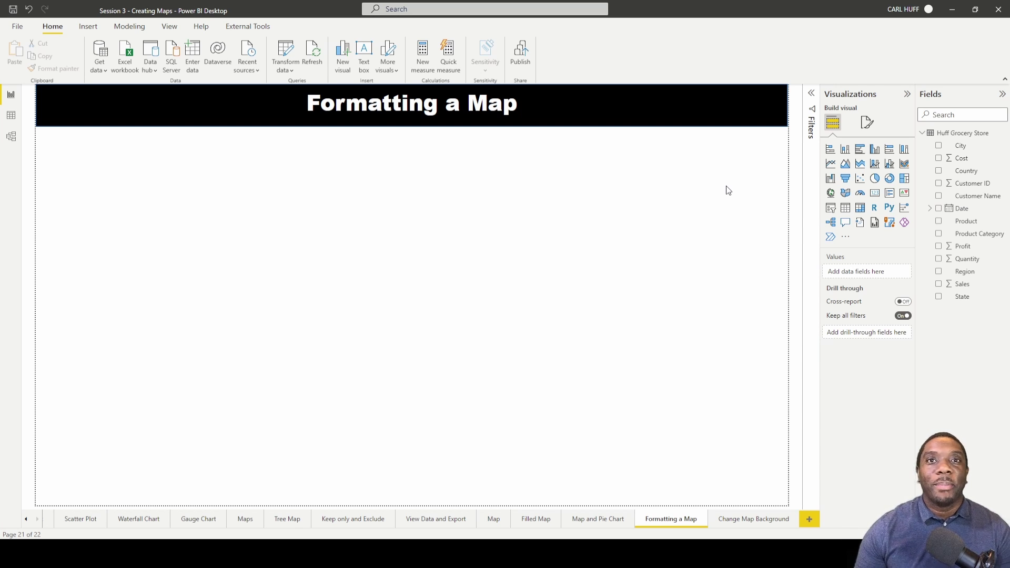
Add a map visual and stretch it to fill the page below the 'Formatting a Map' title
left_click(831, 194)
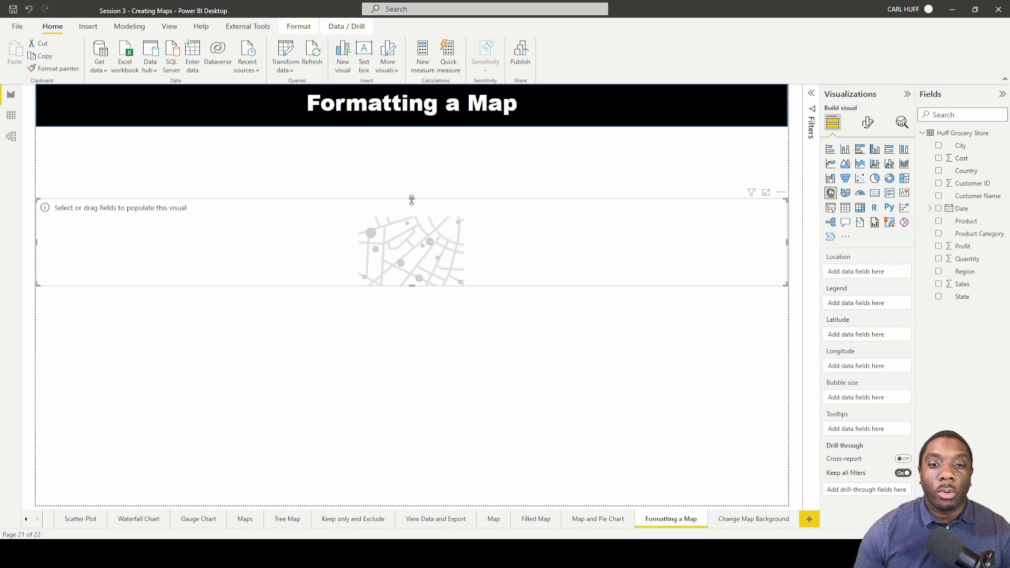
left_click_drag(412, 199, 416, 139)
left_click_drag(413, 286, 449, 509)
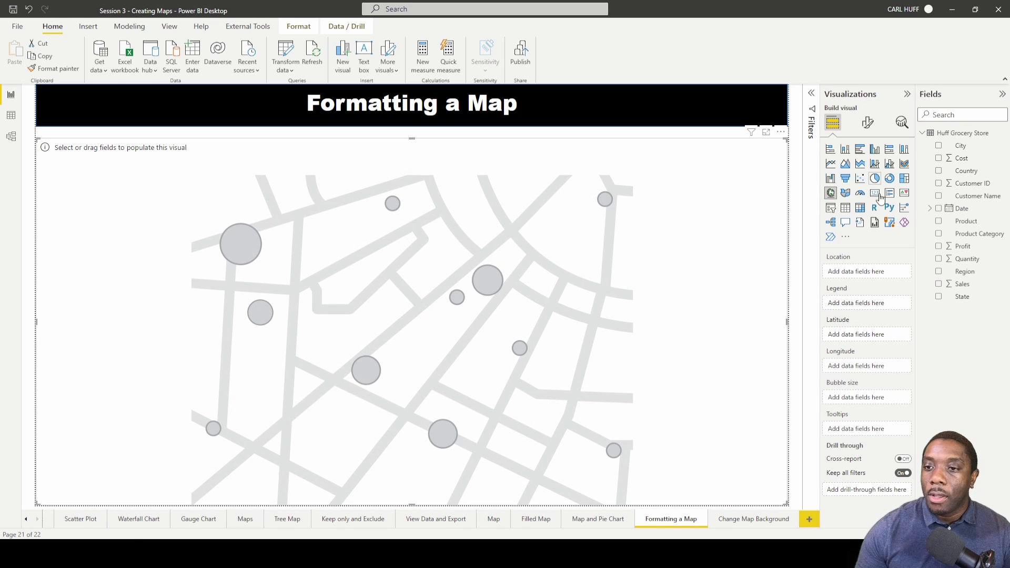
Plot State as the map location with Sales as bubble size, zoomed onto the United States
left_click_drag(962, 297, 869, 279)
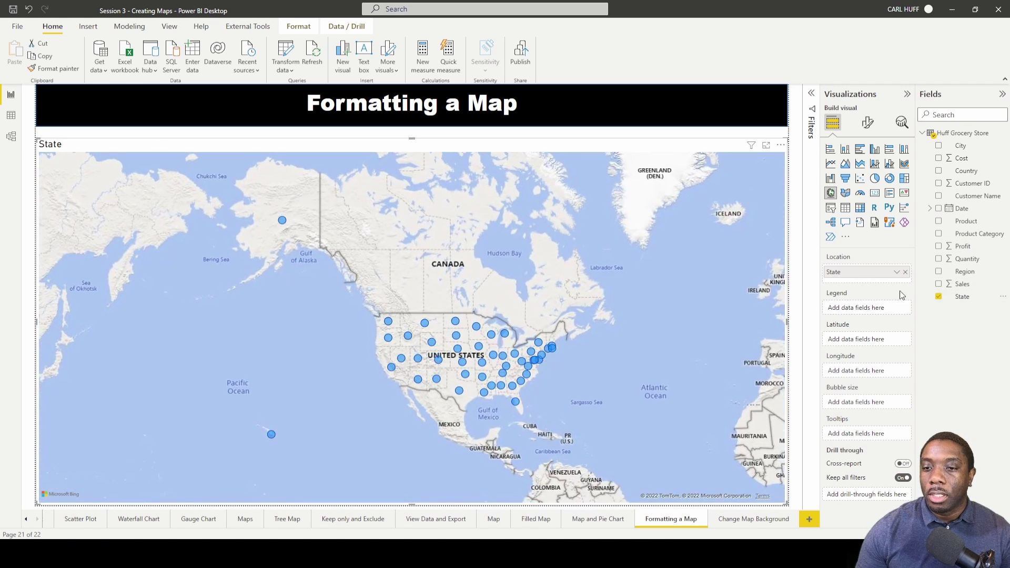
left_click_drag(962, 284, 873, 413)
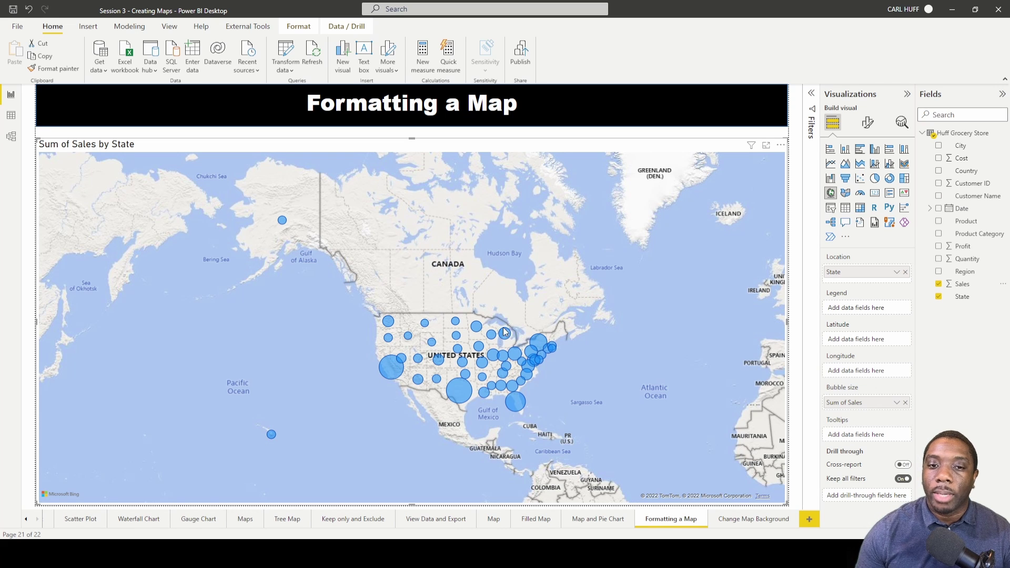
left_click_drag(365, 314, 584, 425)
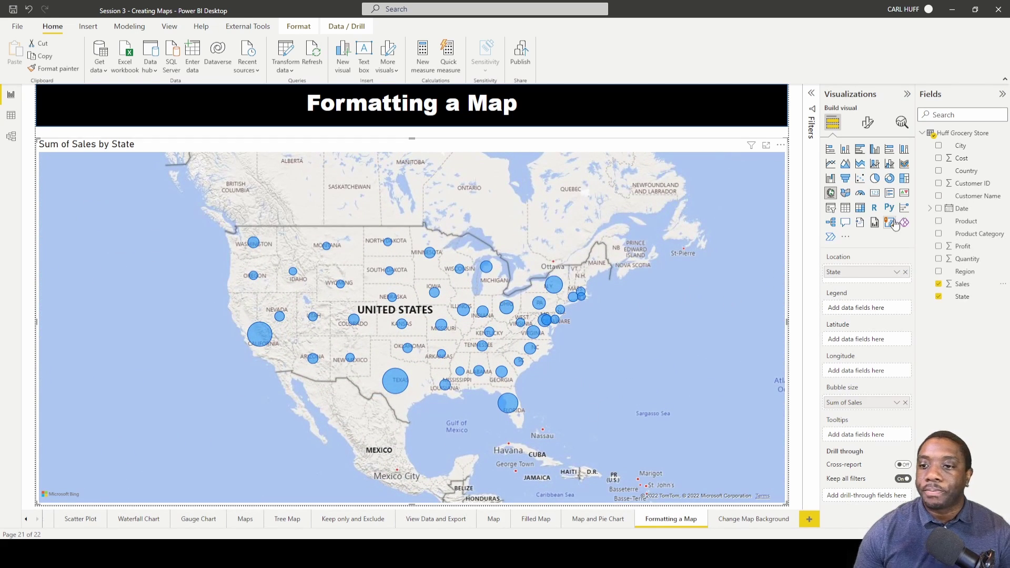
In Format visual, try larger bubble sizes, then settle the Bubbles Size slider on 0 px
left_click(868, 123)
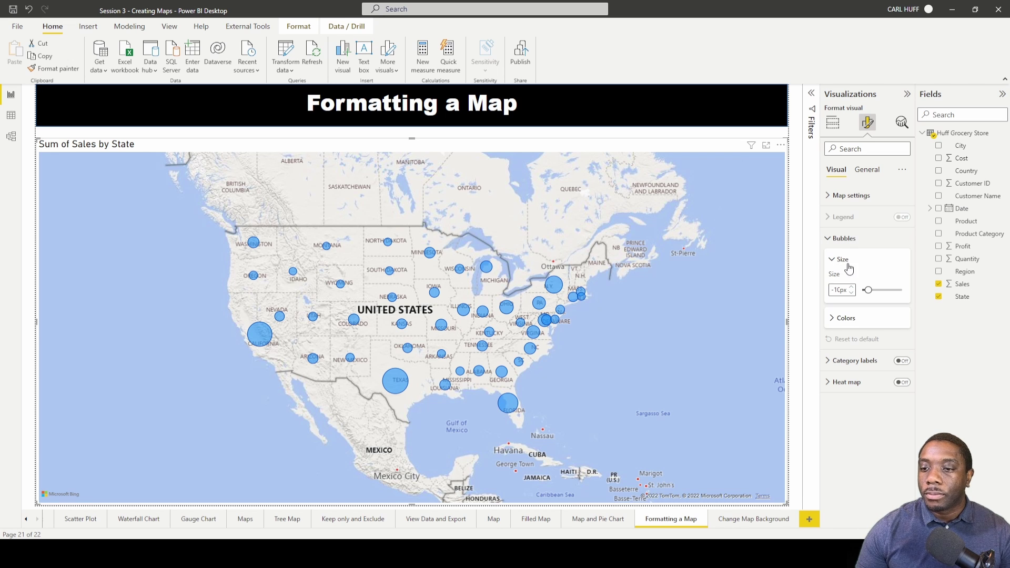
left_click_drag(868, 289, 874, 290)
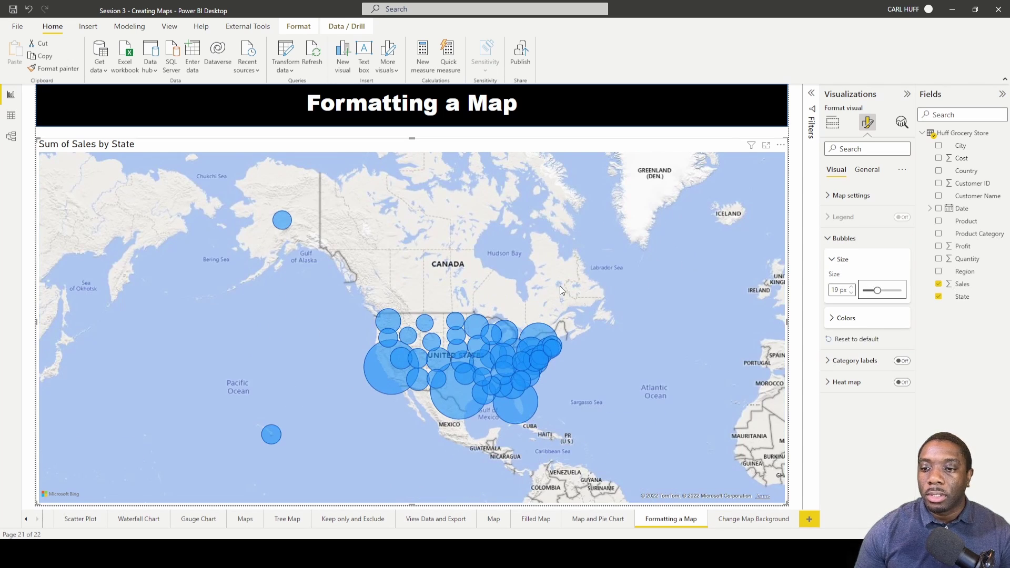
left_click_drag(386, 327, 572, 428)
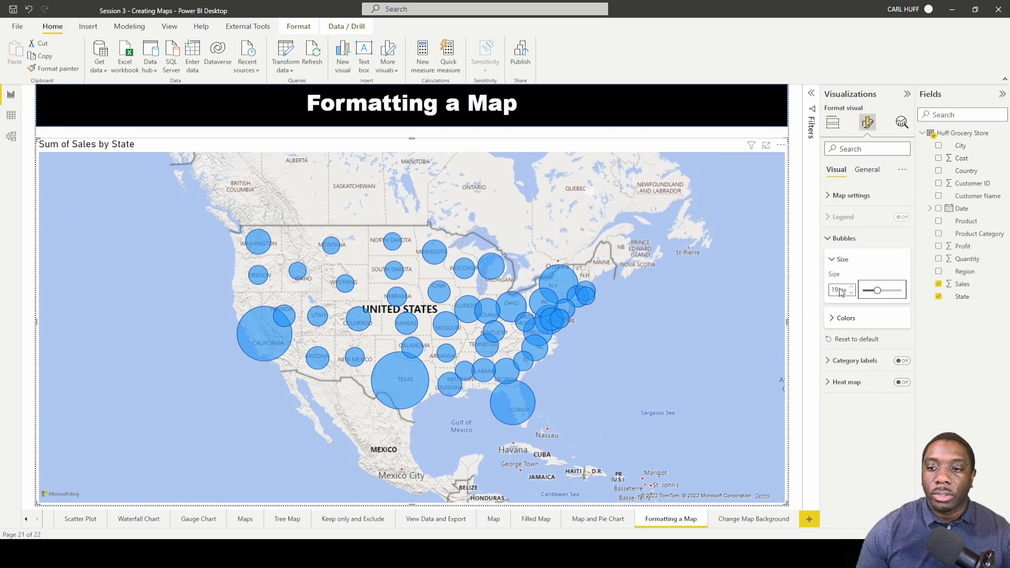
left_click_drag(877, 290, 872, 291)
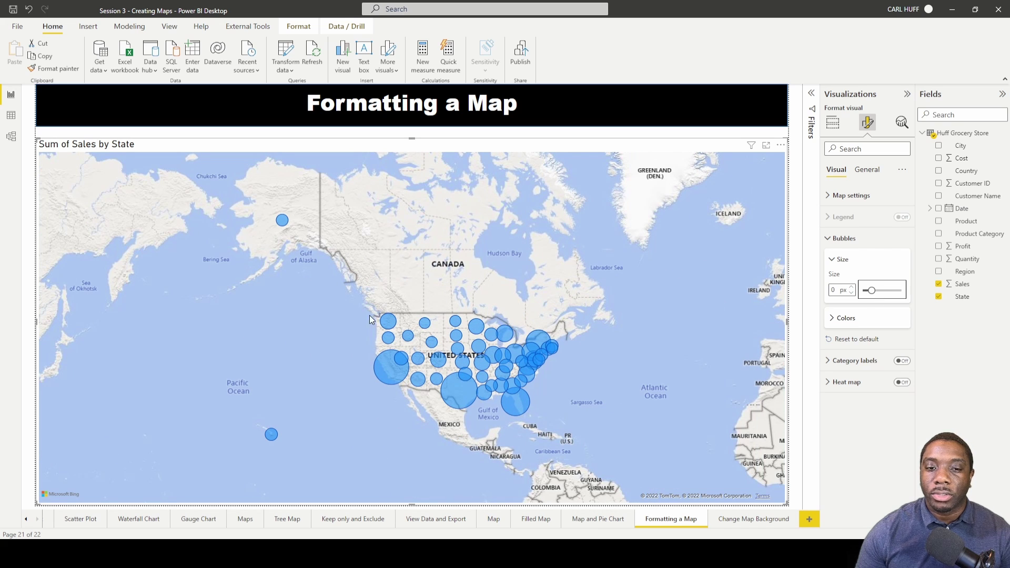
left_click_drag(362, 298, 575, 414)
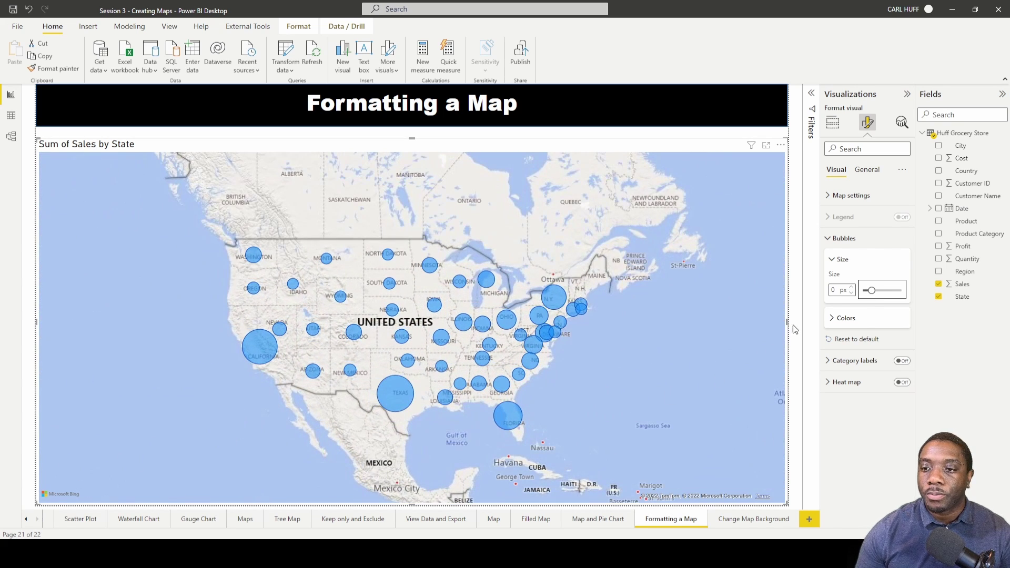
Set the default bubble colour to gold, then change it to purple
left_click(836, 319)
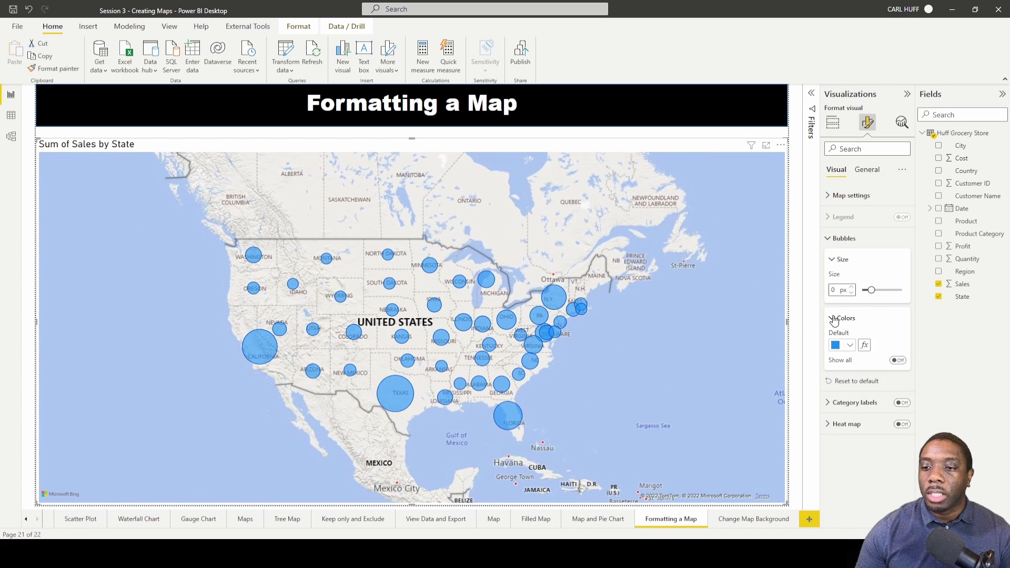
left_click(847, 346)
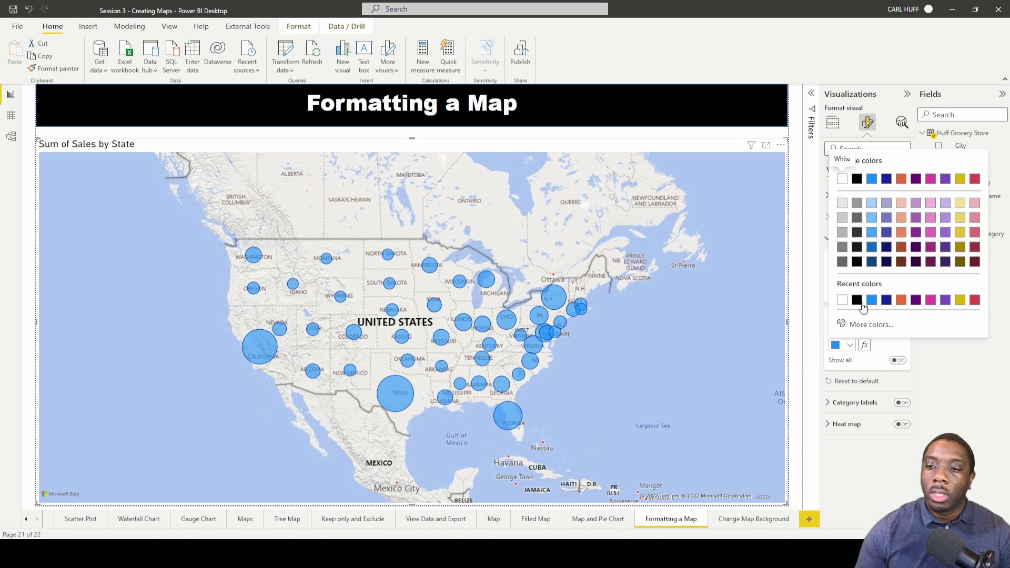
left_click(959, 180)
left_click(845, 347)
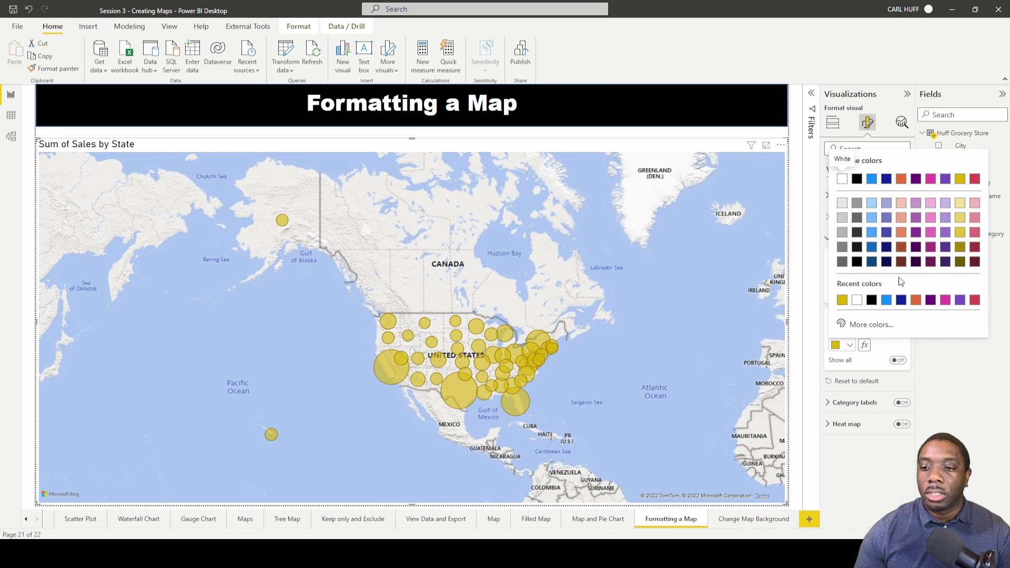
left_click(931, 300)
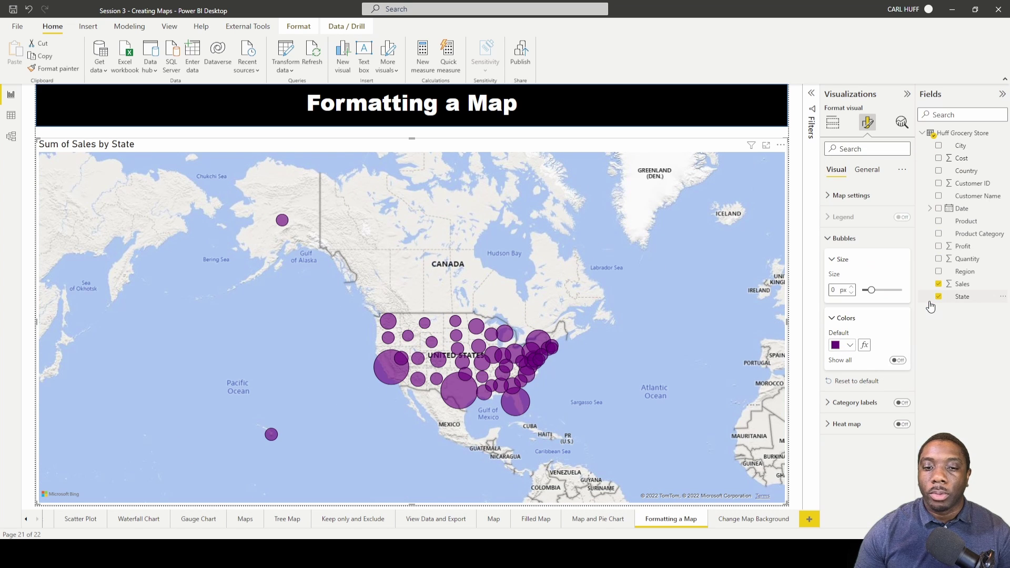
Turn on Show all and colour Texas yellow, California light purple and Florida blue
left_click(900, 360)
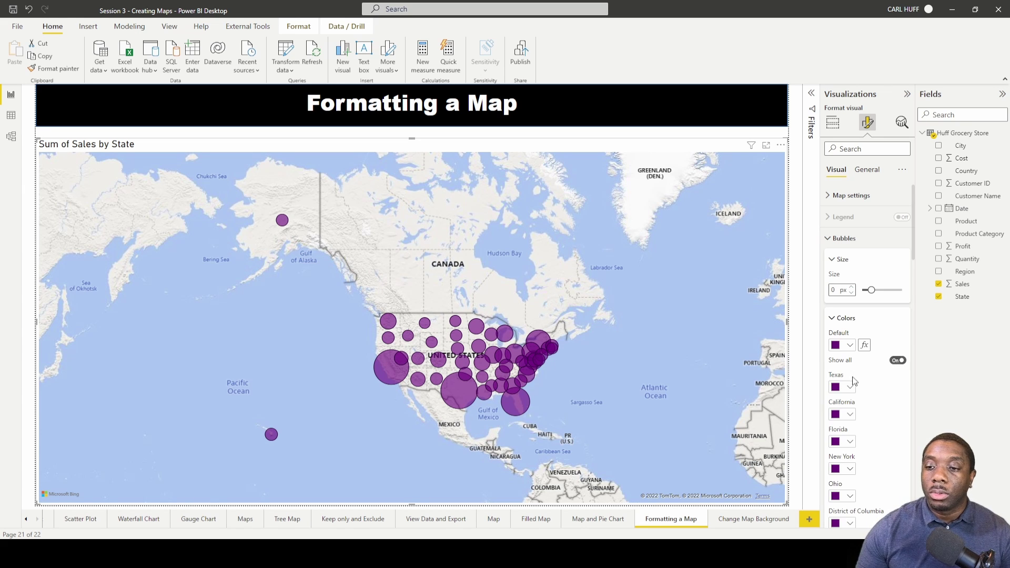
scroll(868, 384, "down", 3)
scroll(872, 387, "down", 1)
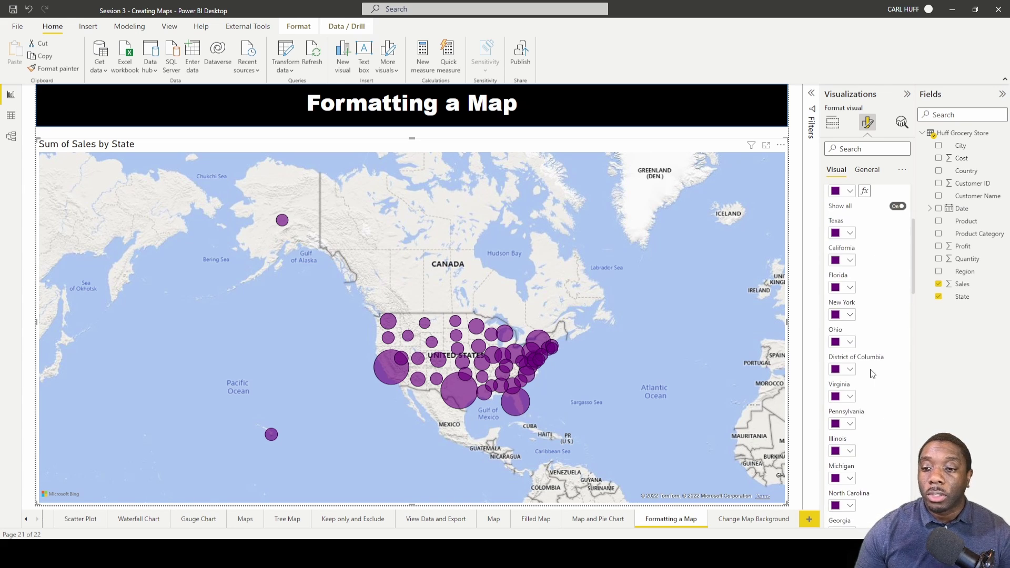
left_click(850, 233)
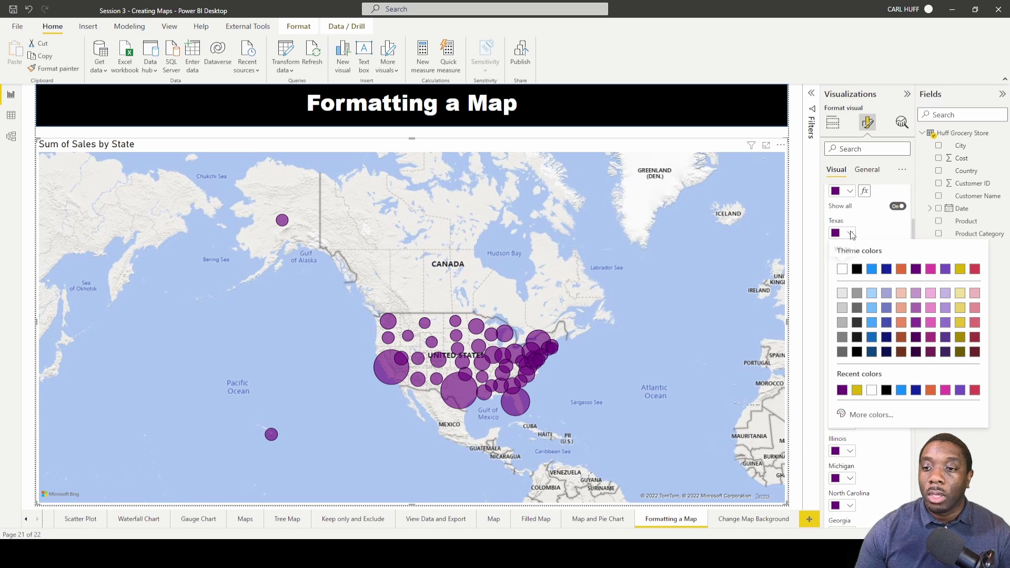
left_click(857, 390)
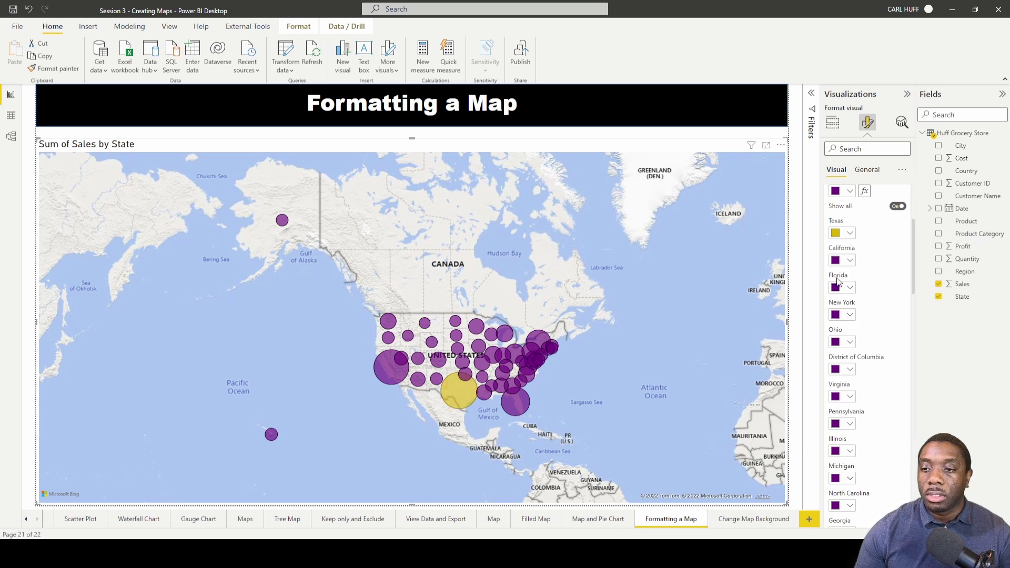
left_click(851, 261)
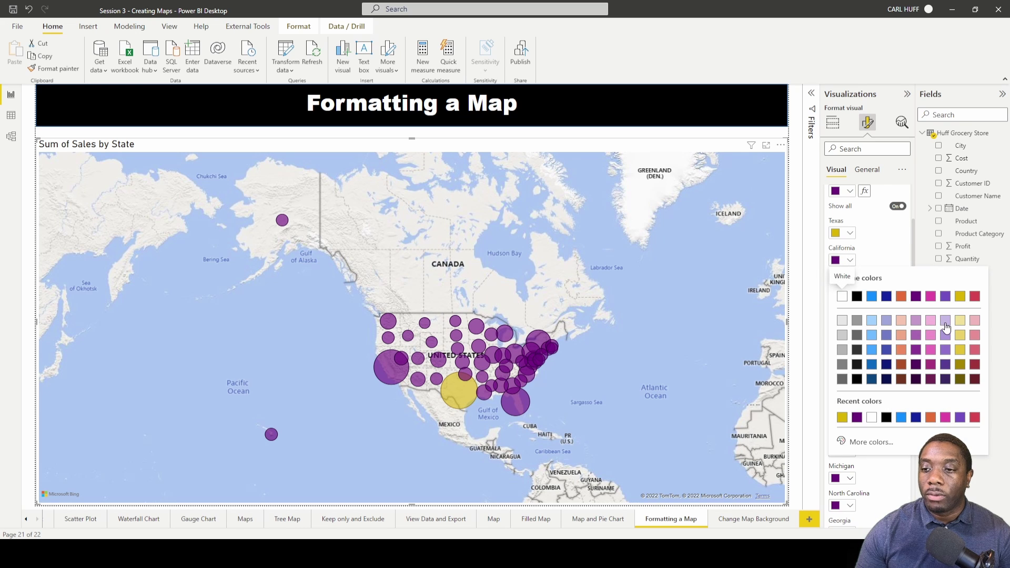
left_click(948, 327)
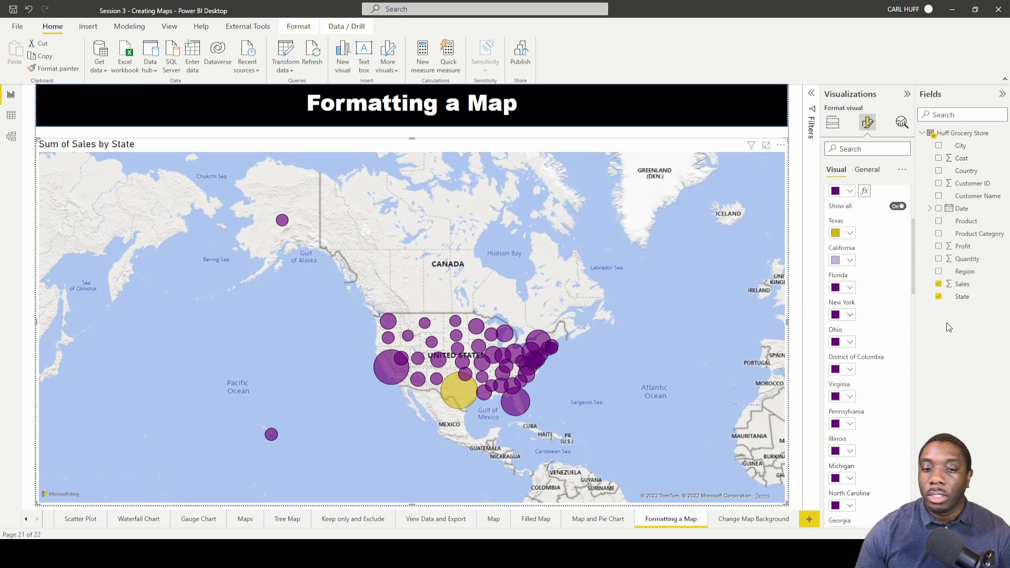
left_click(848, 288)
left_click(872, 326)
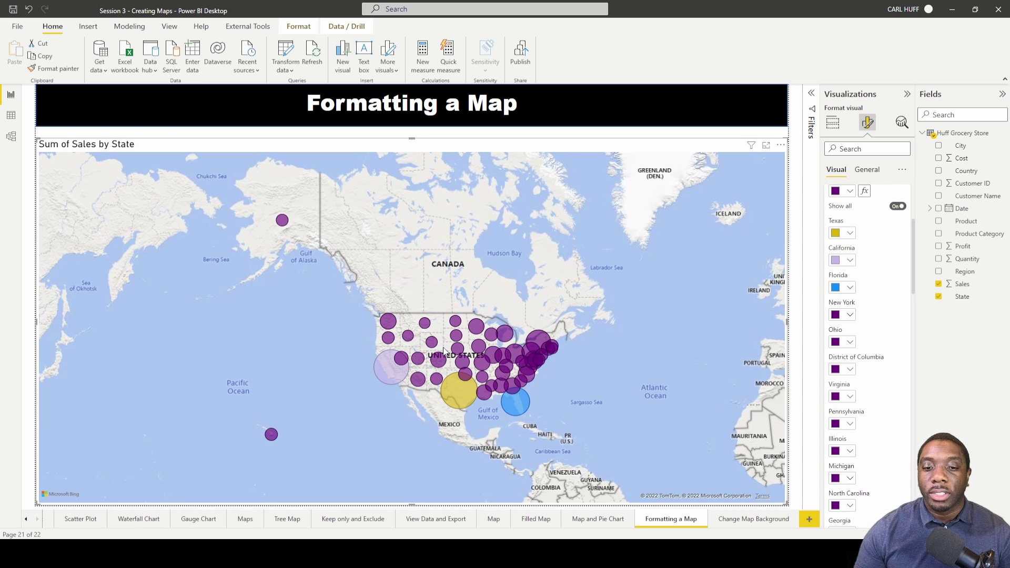
Drop per-state colours, make all bubbles blue, and shrink the bubble size to -11 px
left_click(898, 205)
left_click(846, 345)
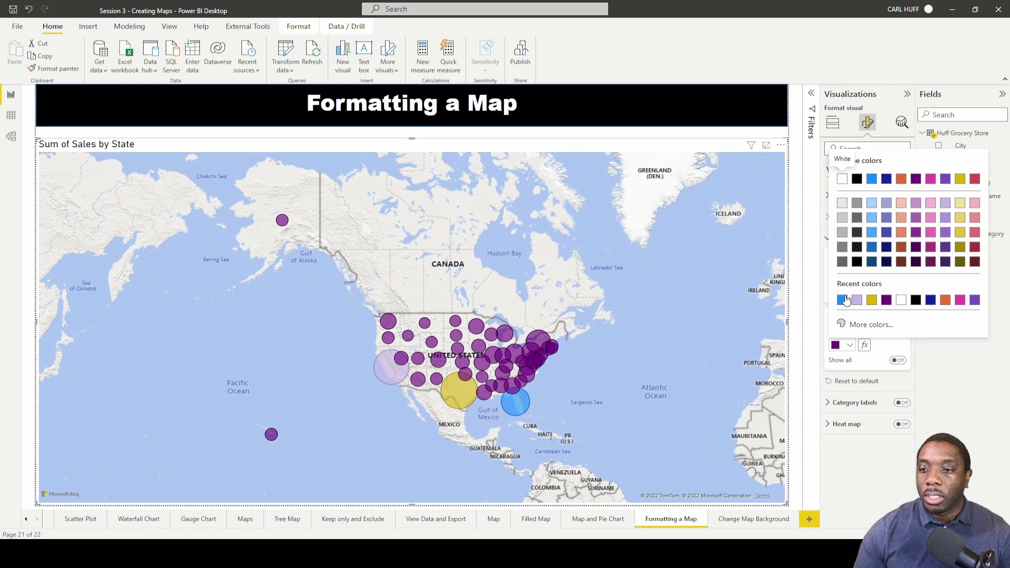
left_click(842, 296)
left_click(897, 360)
left_click(846, 414)
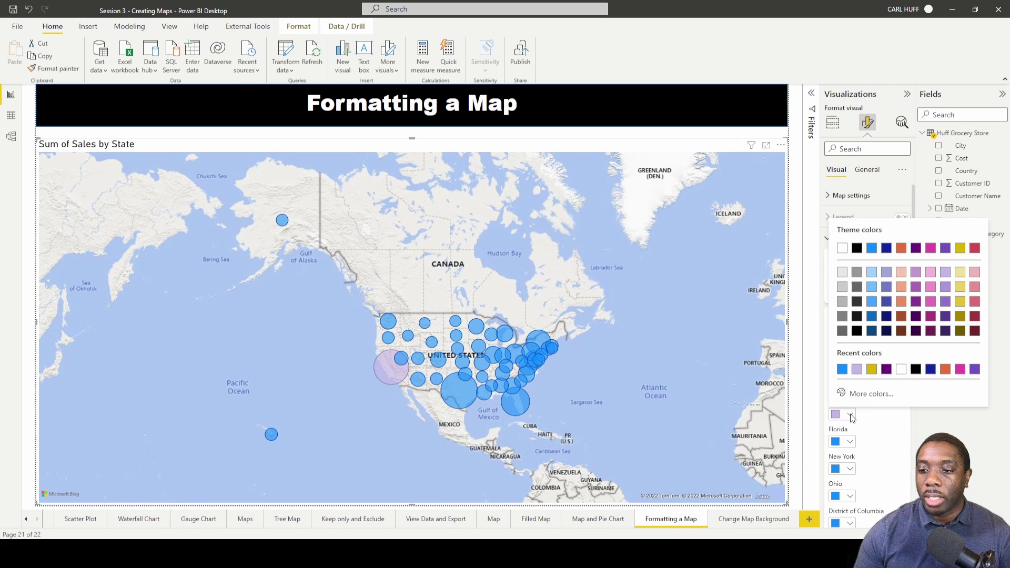
left_click(843, 412)
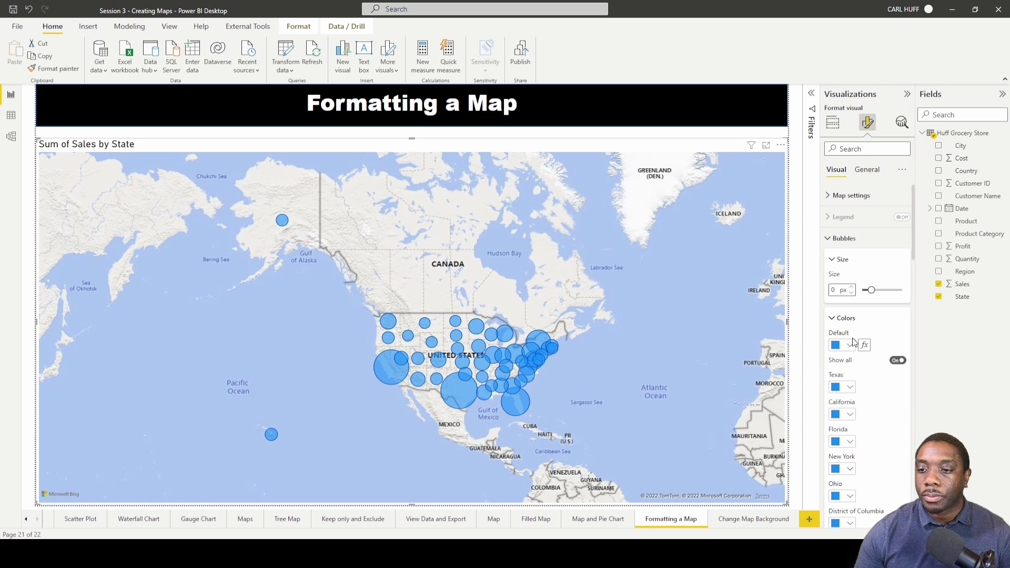
left_click(897, 359)
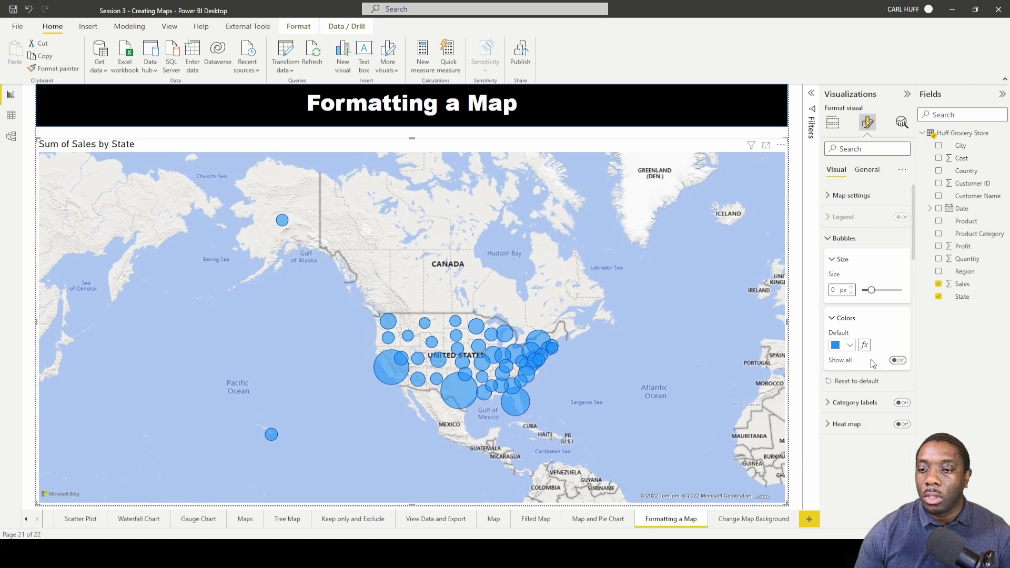
left_click(871, 290)
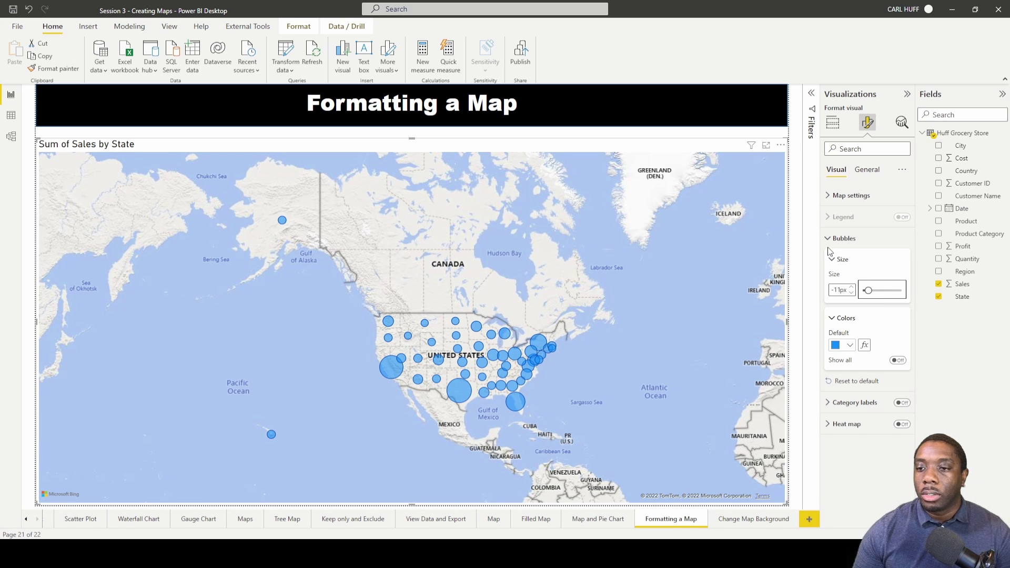
Turn on state-name category labels for the bubbles and expand the label Background options
left_click(831, 260)
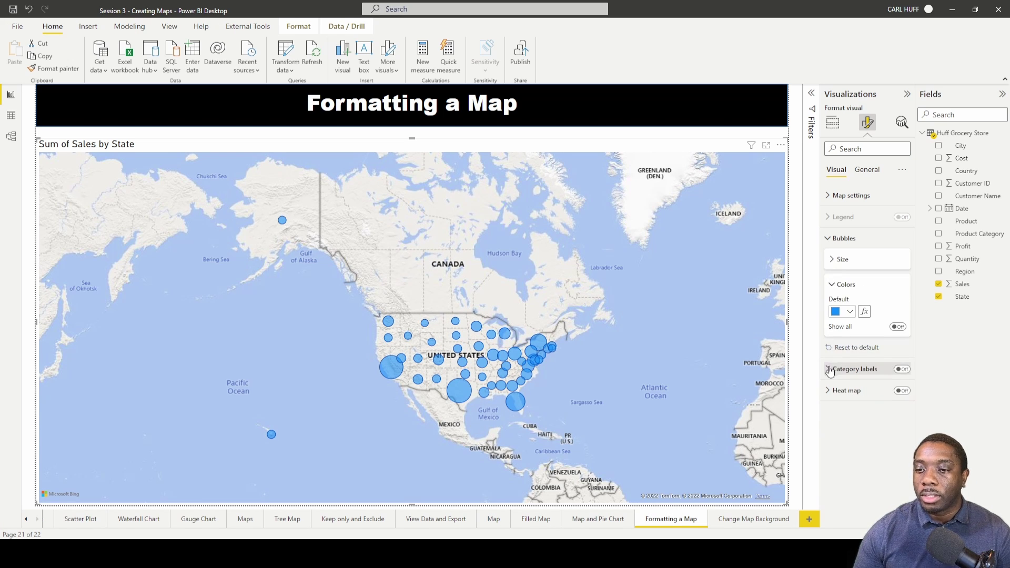
left_click(829, 370)
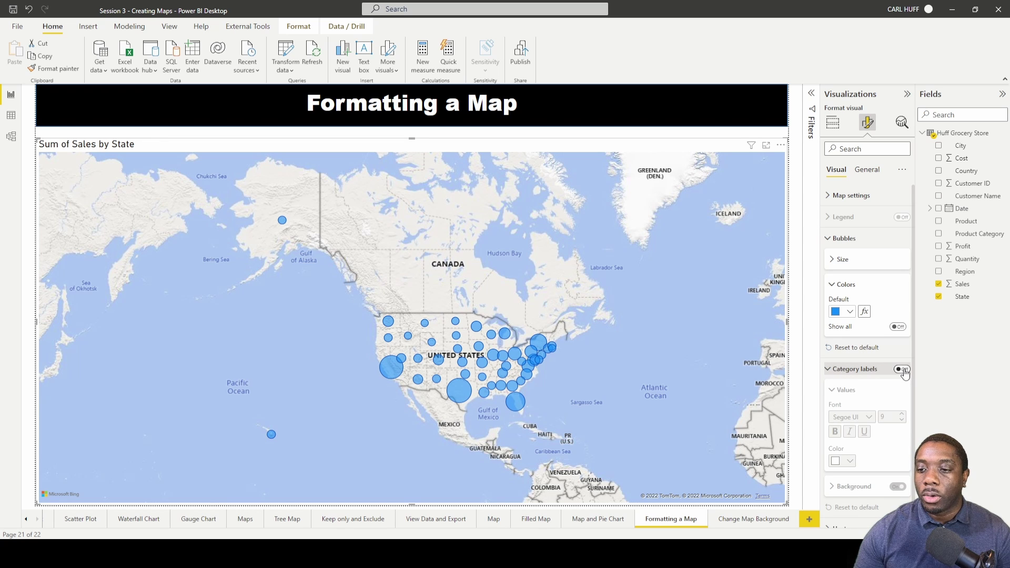
scroll(602, 400, "up", 3)
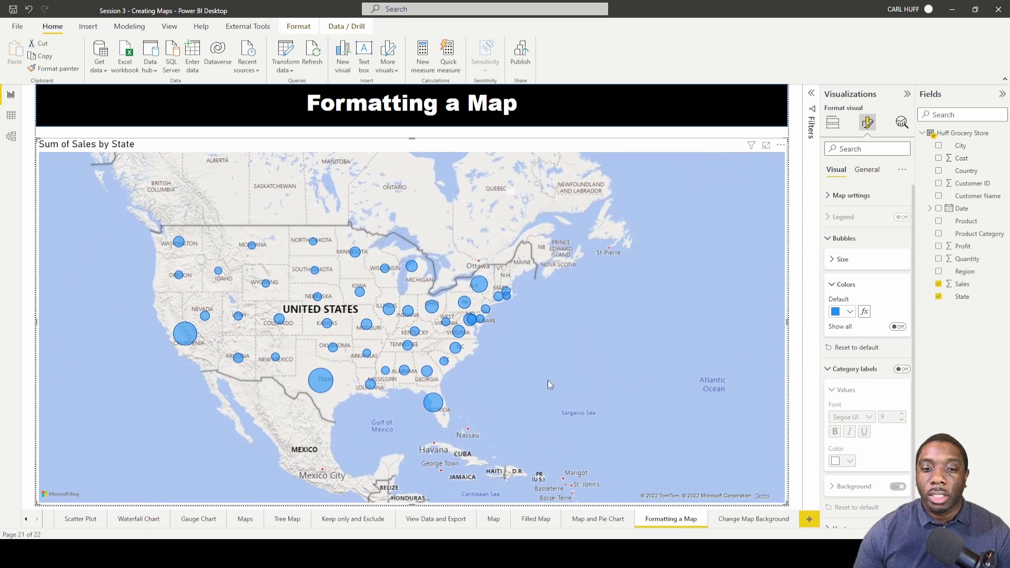
left_click_drag(143, 223, 528, 431)
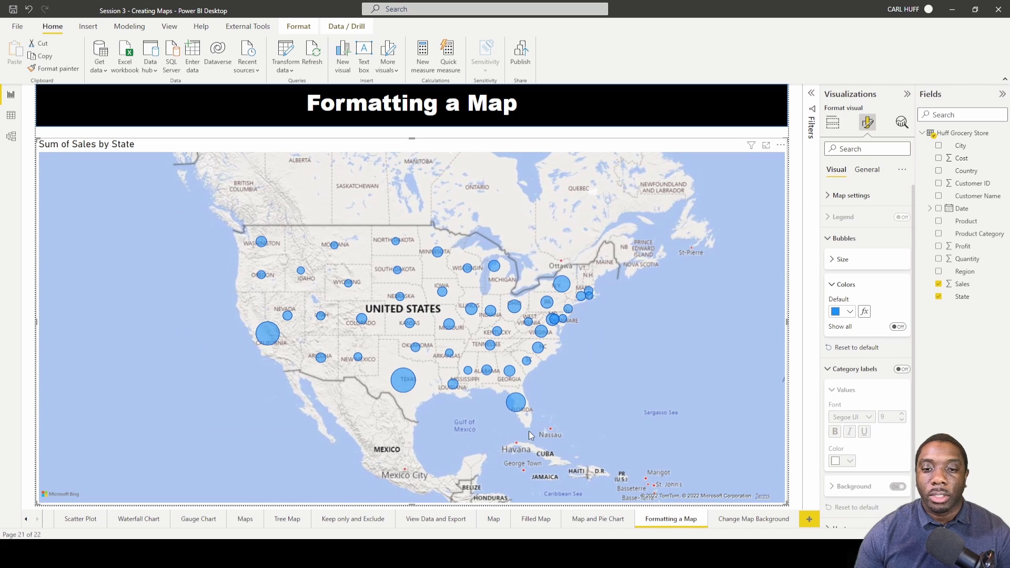
left_click(901, 370)
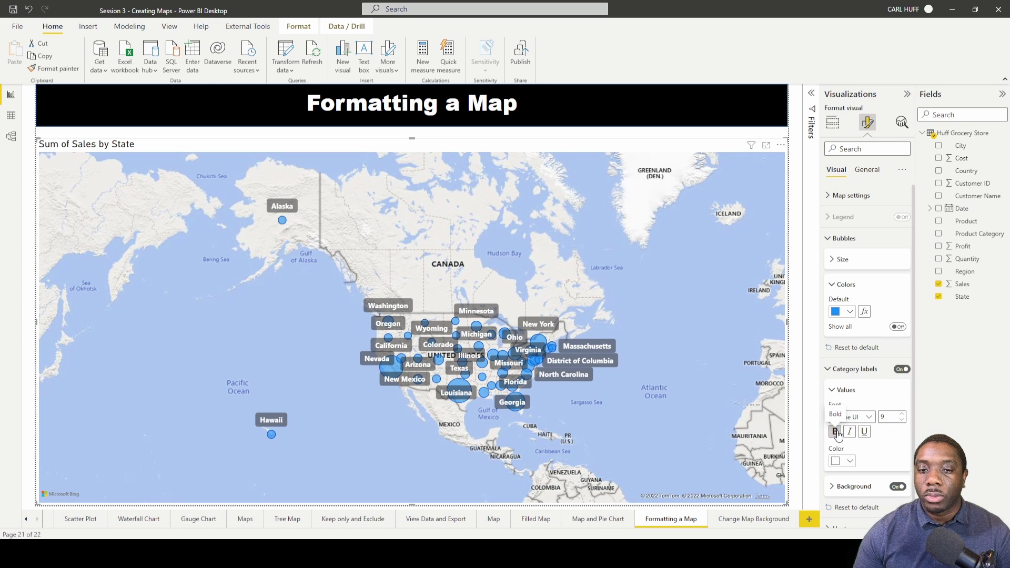
left_click(841, 390)
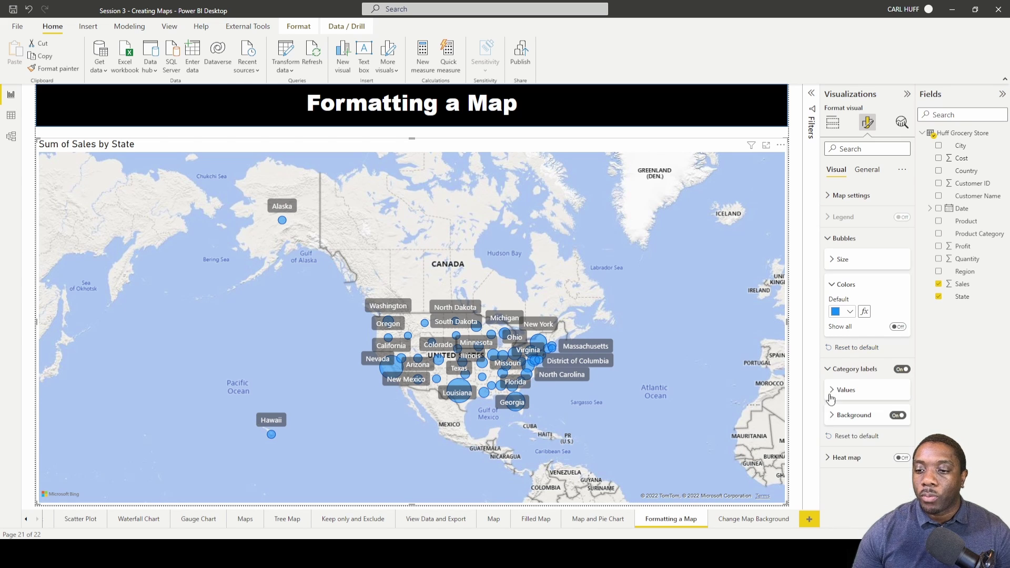
left_click(832, 417)
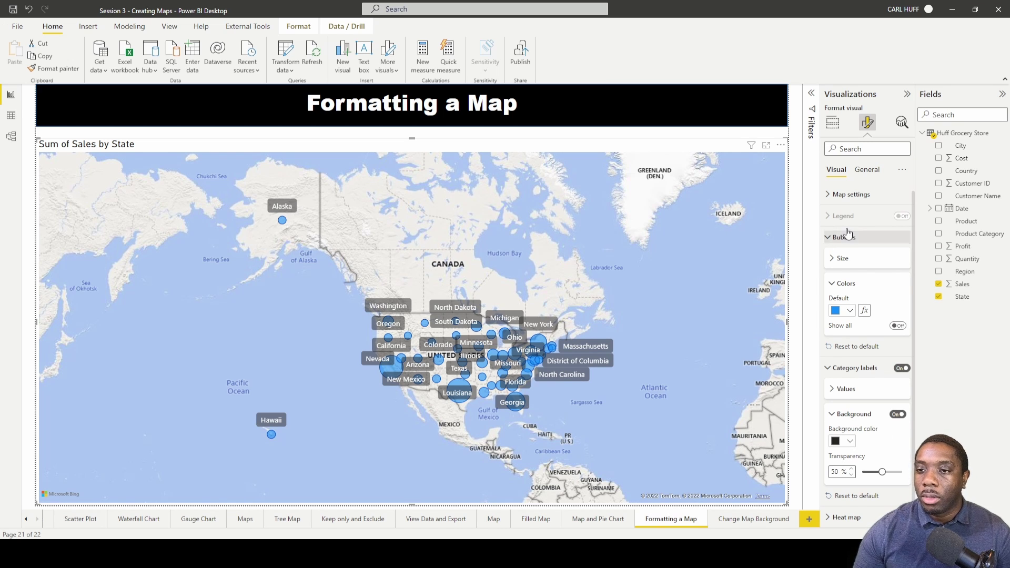
On the General tab, replace the map title text with 'Sales Map'
left_click(866, 171)
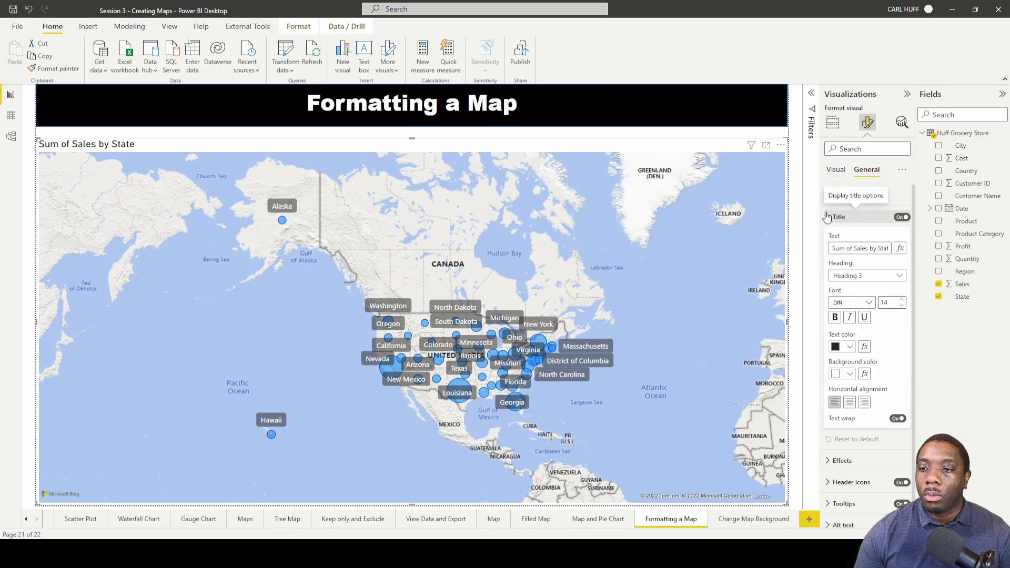
left_click(902, 218)
left_click(901, 218)
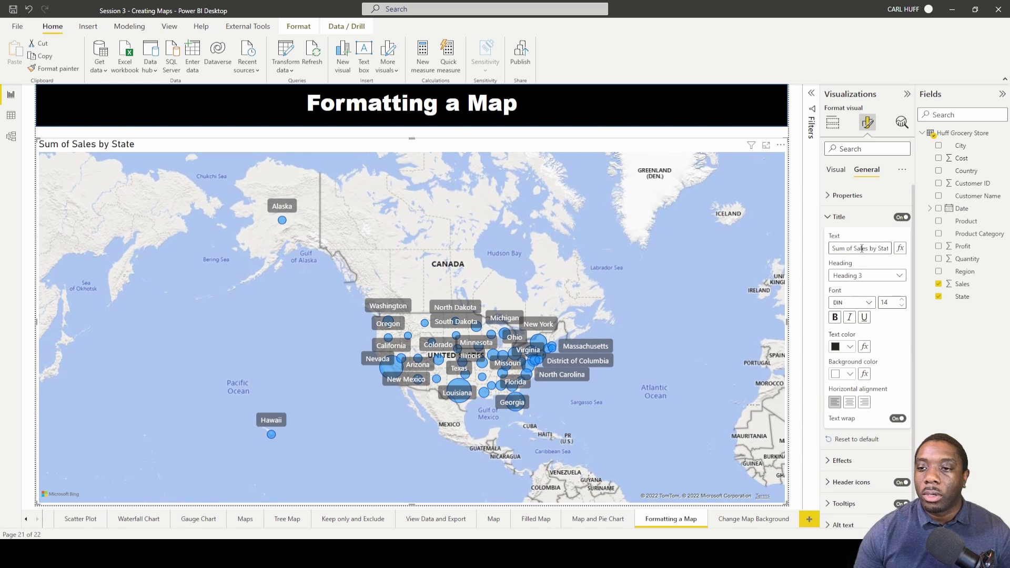
triple_click(862, 248)
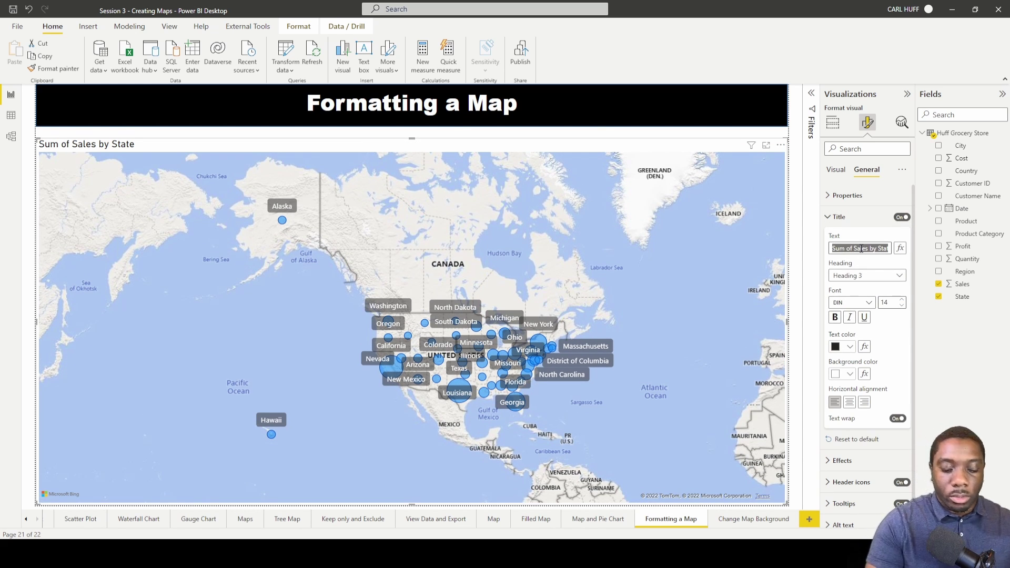
type("Sales Map")
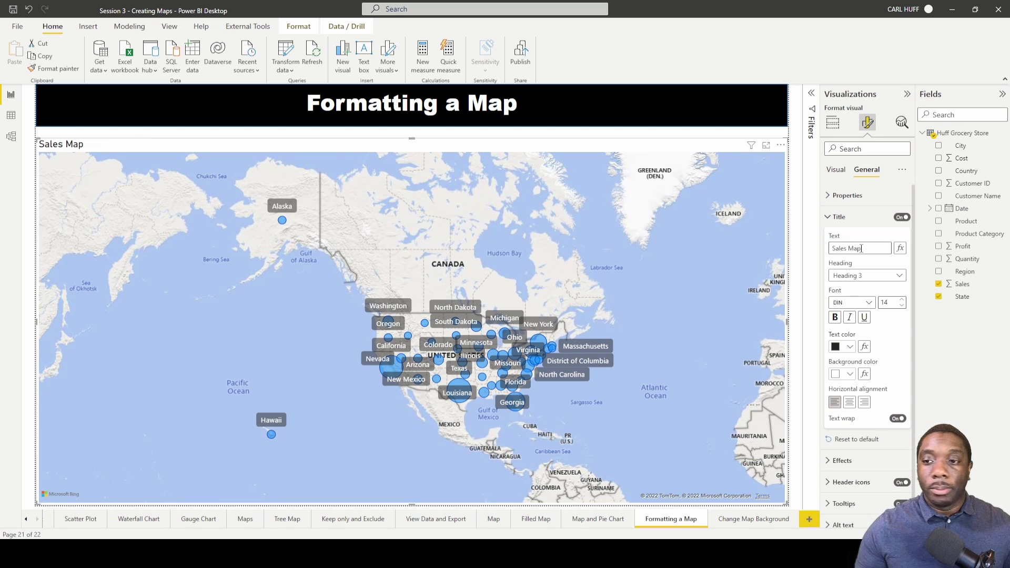
Centre the title in bold 16-pt Arial Black on a blue background
left_click(848, 402)
left_click(841, 321)
left_click(858, 302)
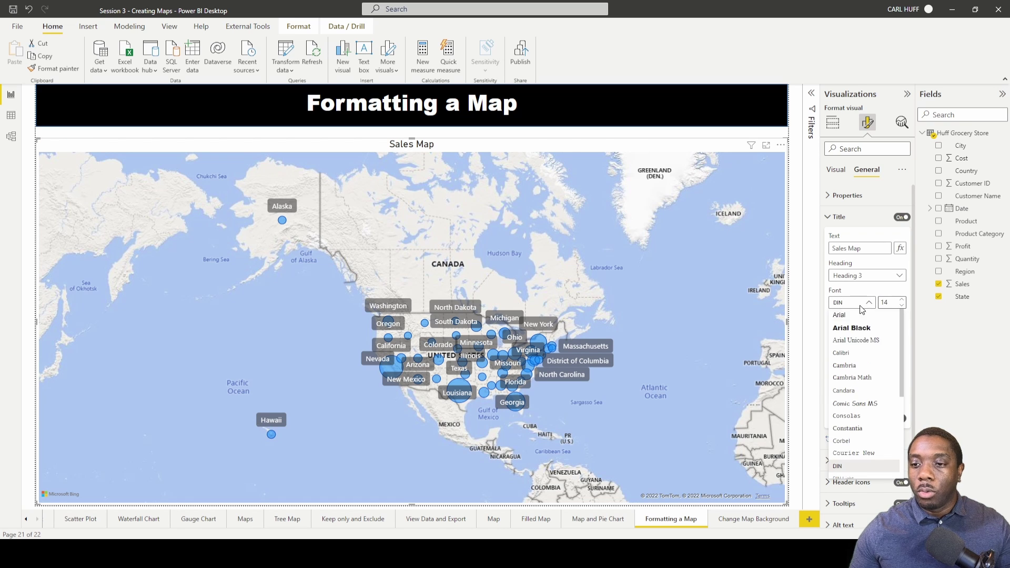
left_click(853, 329)
left_click(901, 299)
left_click(902, 299)
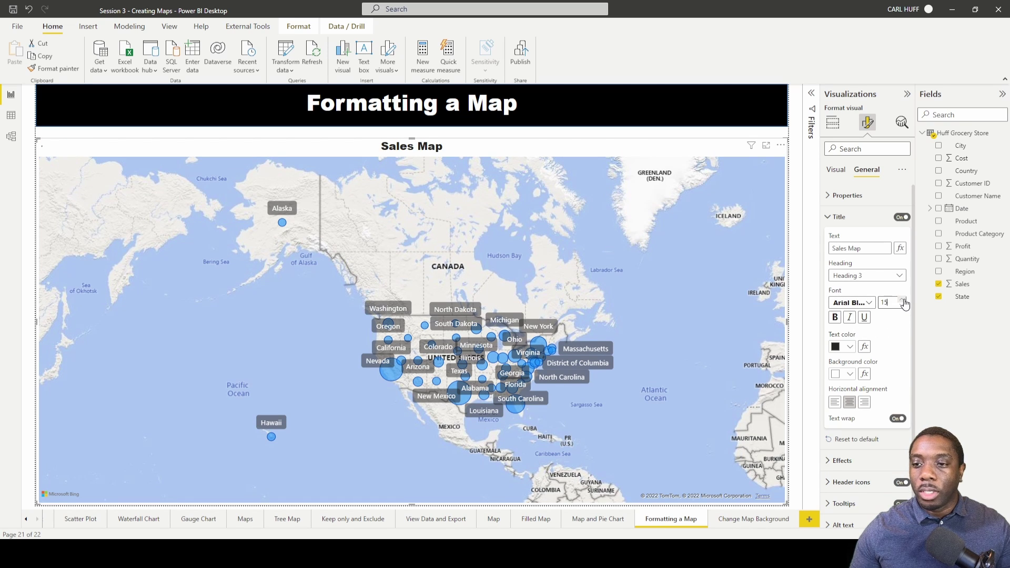
left_click(849, 375)
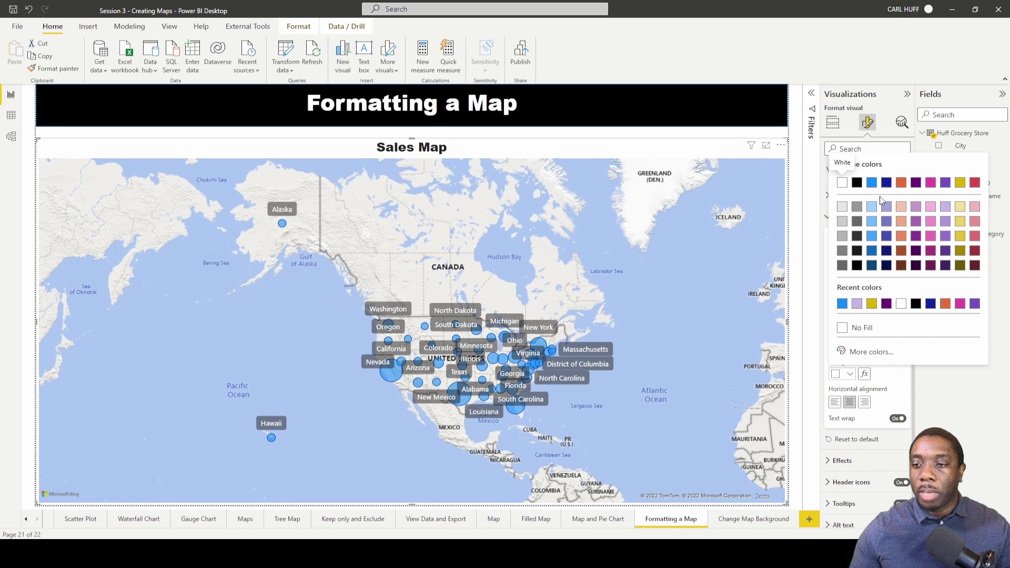
left_click(871, 183)
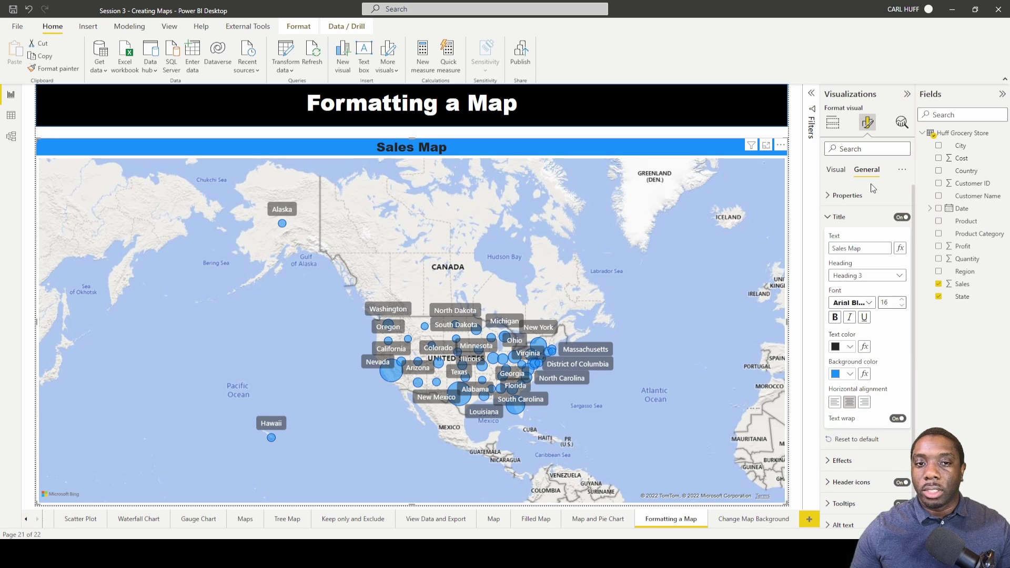
Collapse Title and set the visual's Effects background colour to blue
left_click(829, 223)
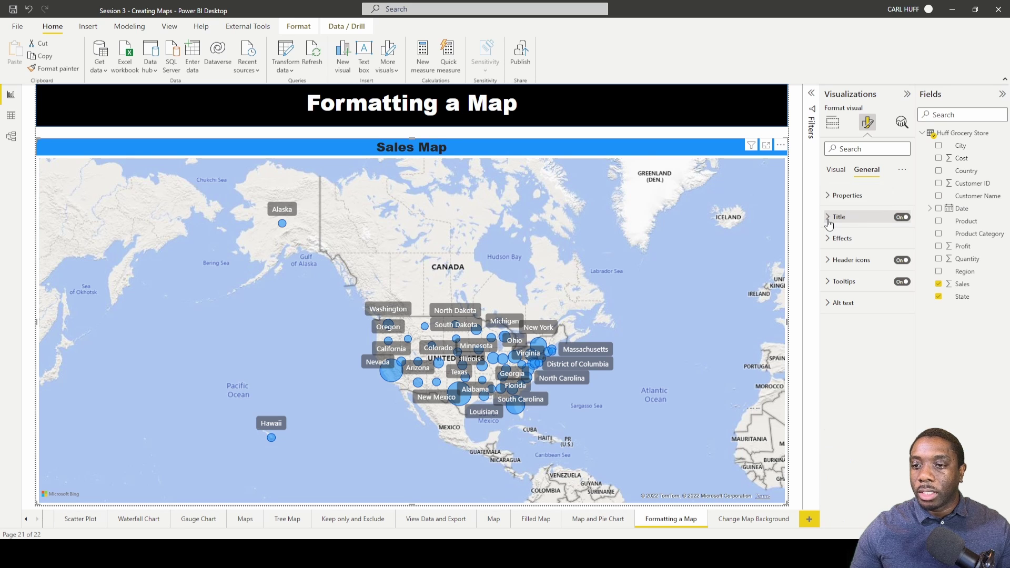
left_click(829, 240)
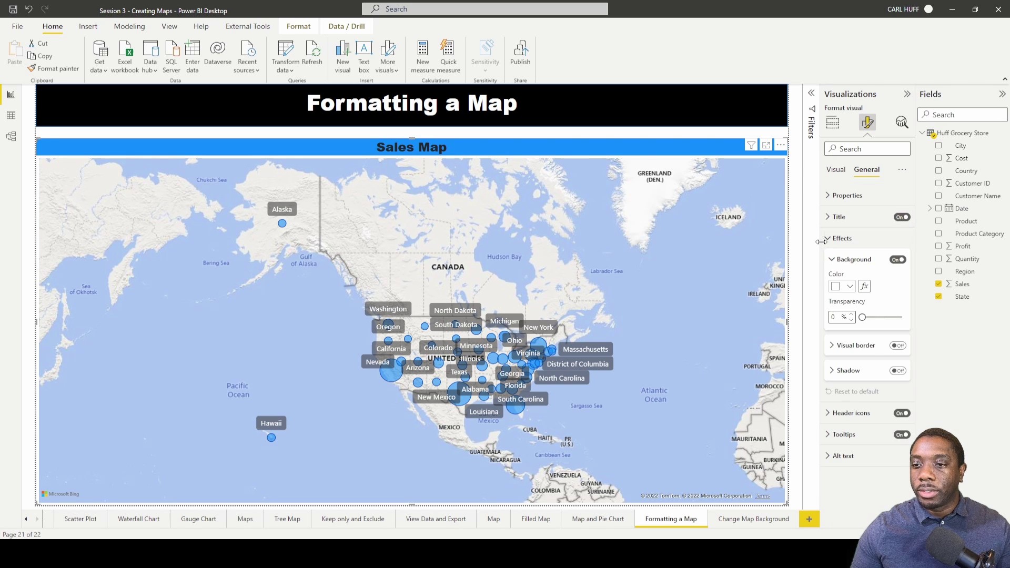
left_click(845, 286)
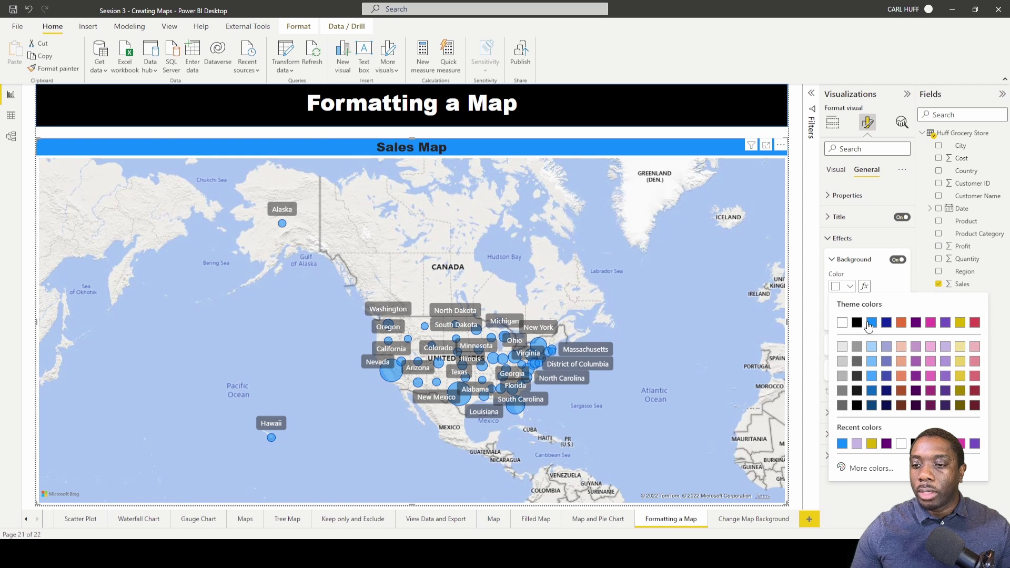
left_click(872, 322)
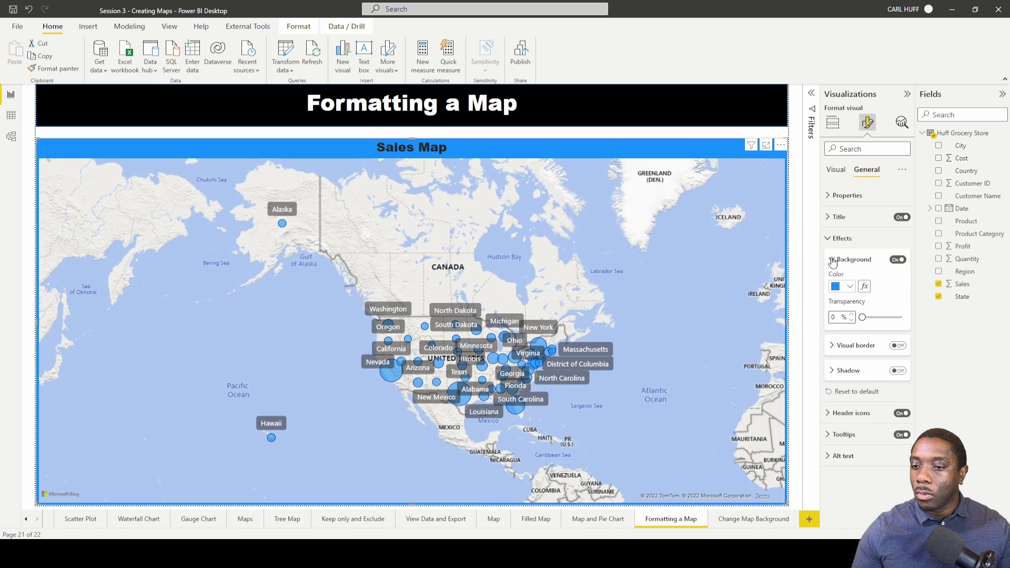
Add a visual border with 30 px rounded corners, then shrink the map and shift it right
left_click(898, 347)
left_click(833, 347)
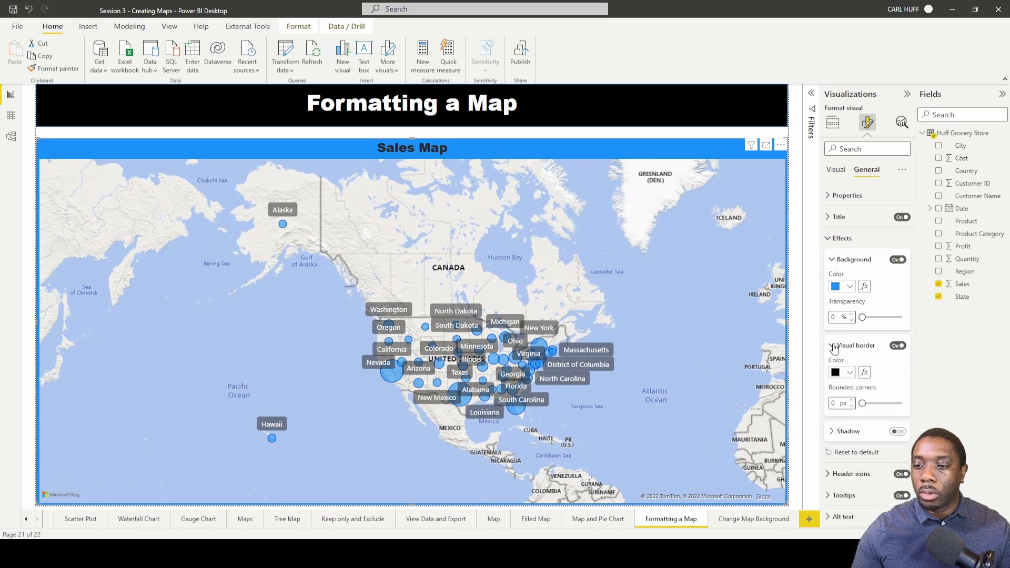
left_click_drag(863, 404, 904, 405)
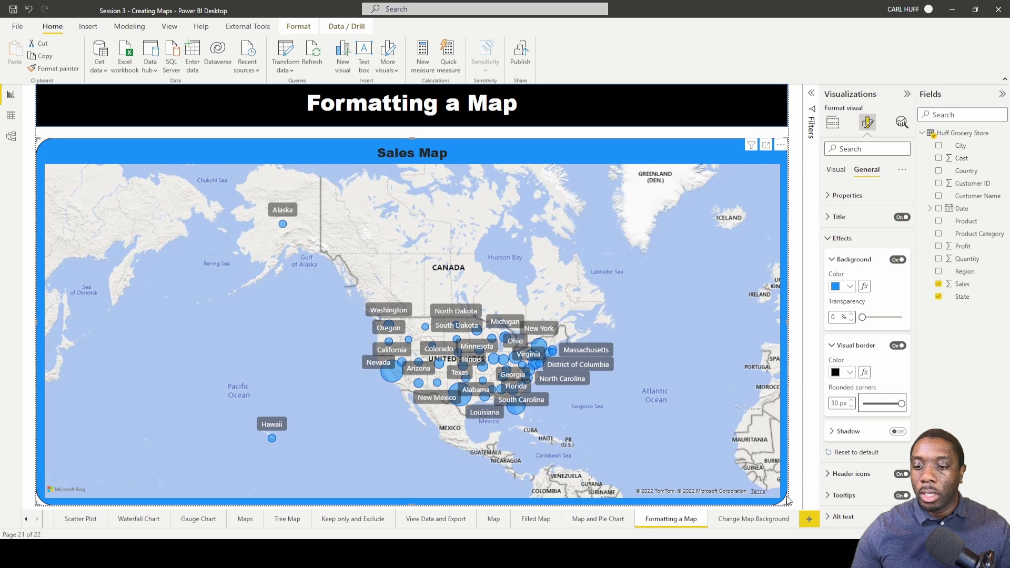
left_click_drag(787, 502, 732, 455)
left_click_drag(528, 148, 561, 151)
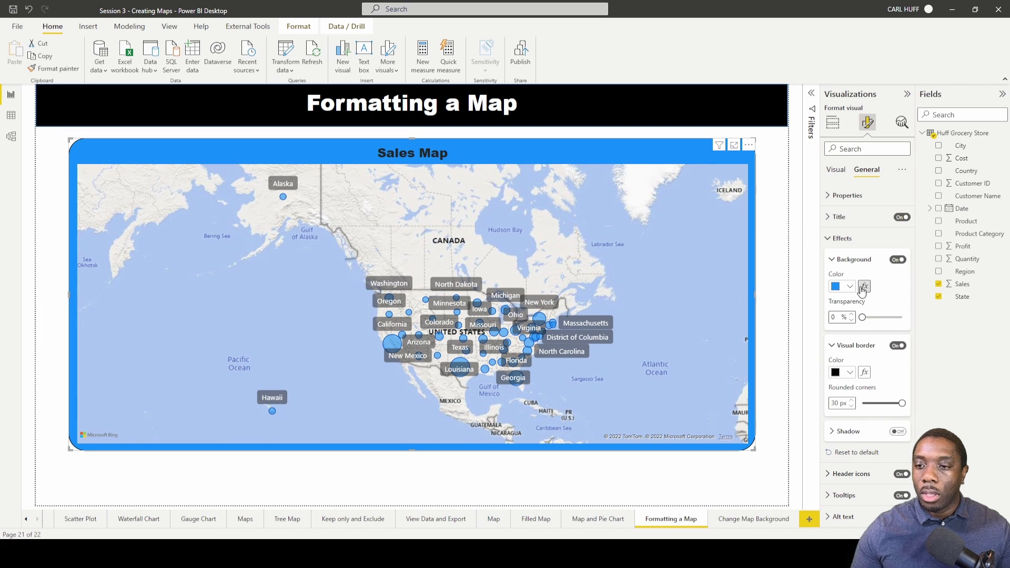
Turn on the Shadow setting for a black drop shadow offset to the bottom right
left_click(831, 260)
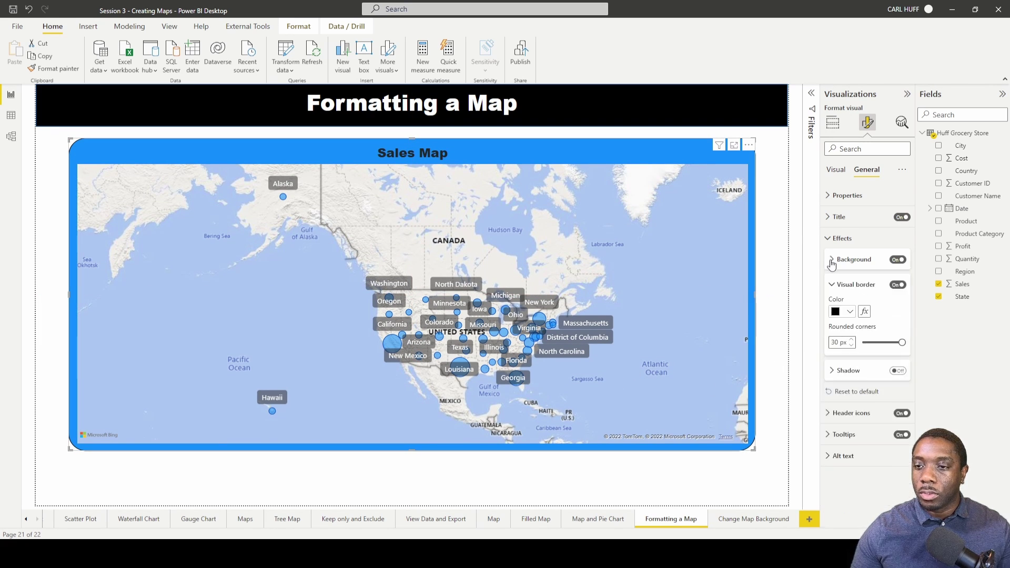
left_click(832, 285)
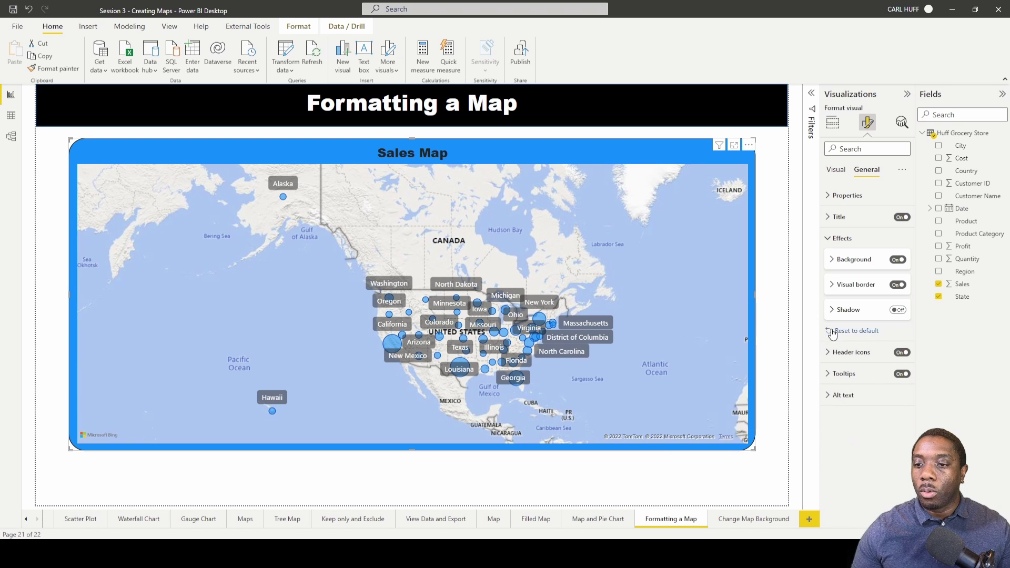
left_click(833, 310)
left_click(898, 311)
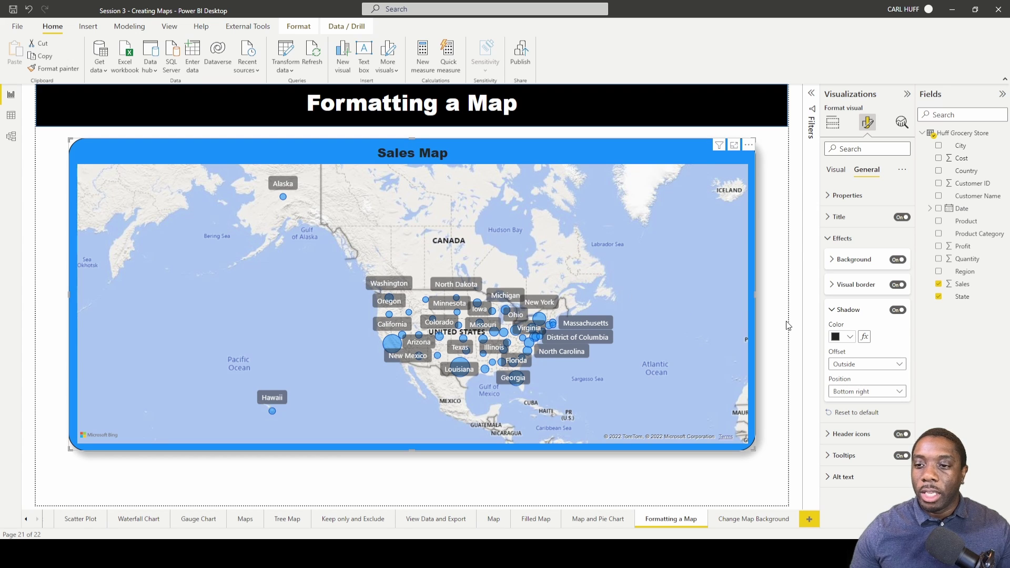
left_click(833, 312)
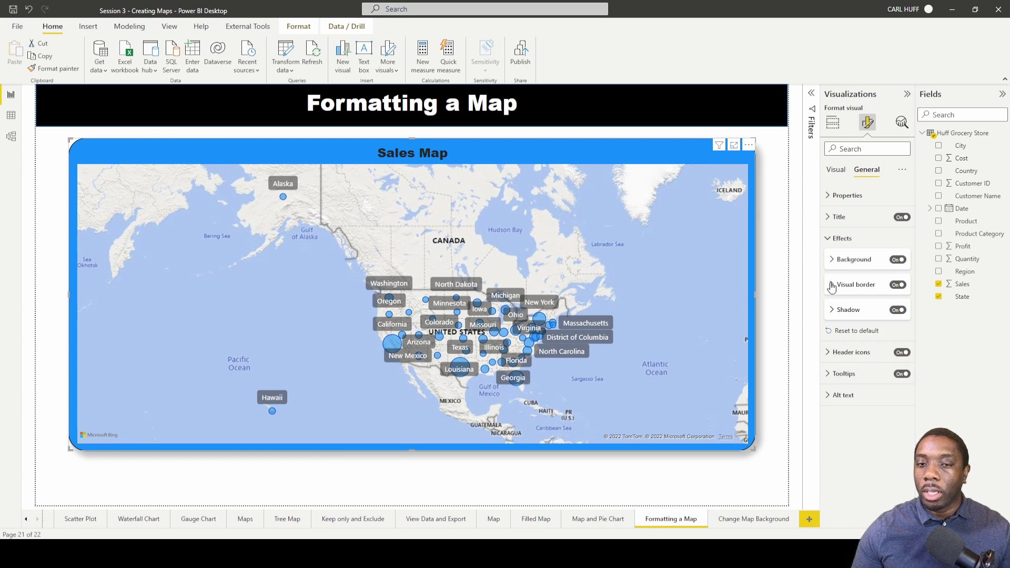